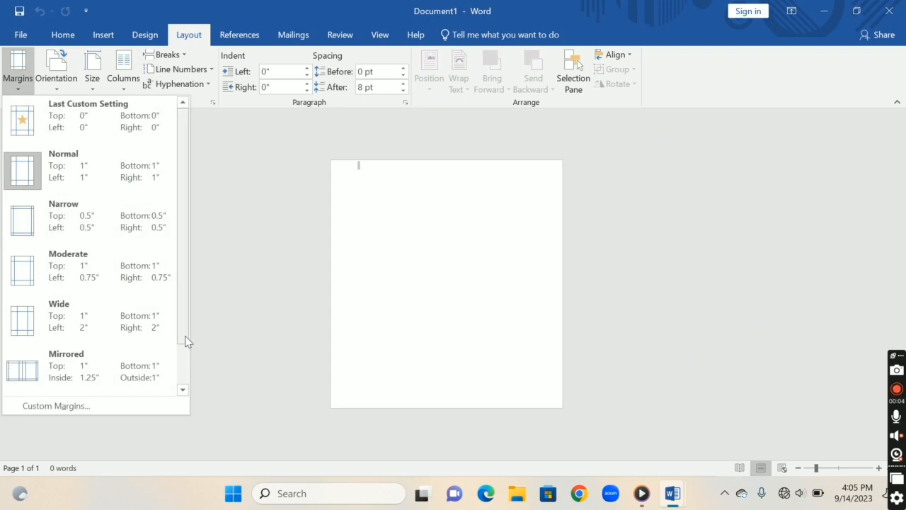
# Set custom page margins of 0 on all sides for the whole document
pyautogui.click(57, 406)
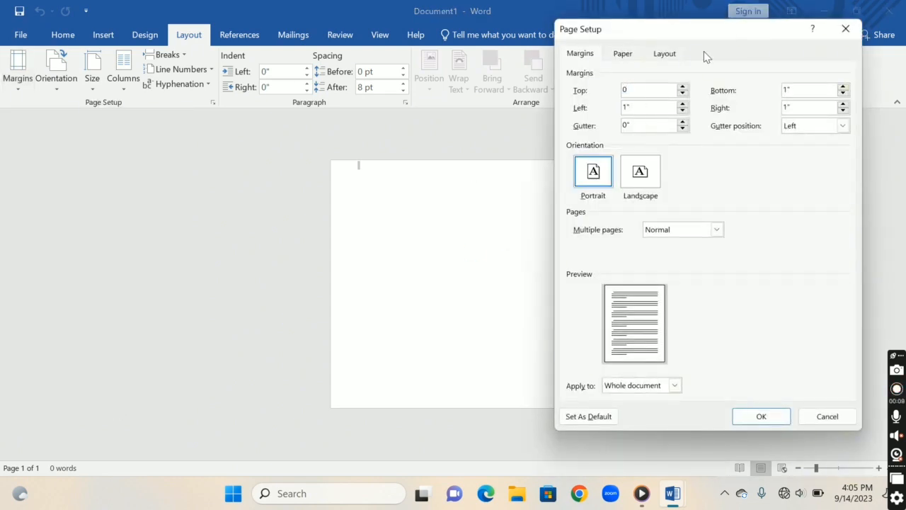
pyautogui.press('Tab')
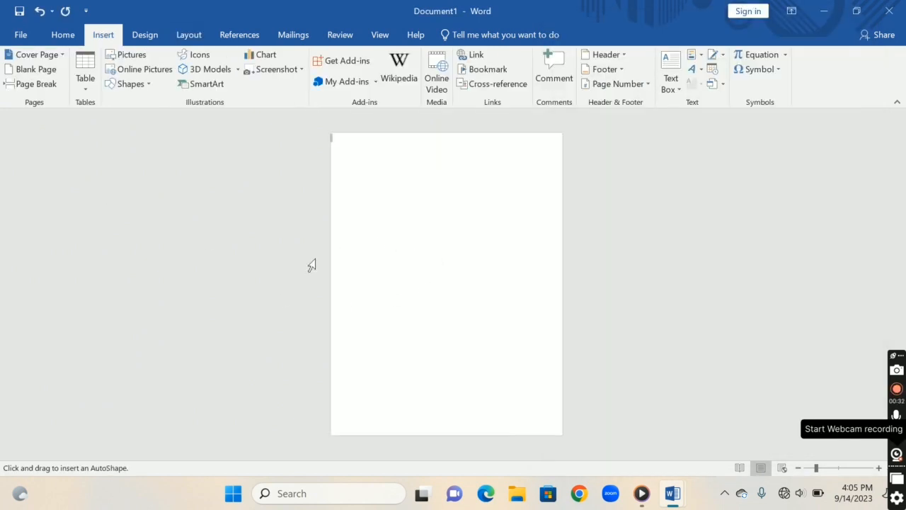
# Draw a rectangle about 6.26" high and 8.45" wide over the page's lower half and fill it light orange
pyautogui.moveTo(330, 265)
pyautogui.mouseDown()
pyautogui.moveTo(541, 409)
pyautogui.moveTo(563, 436)
pyautogui.mouseUp()
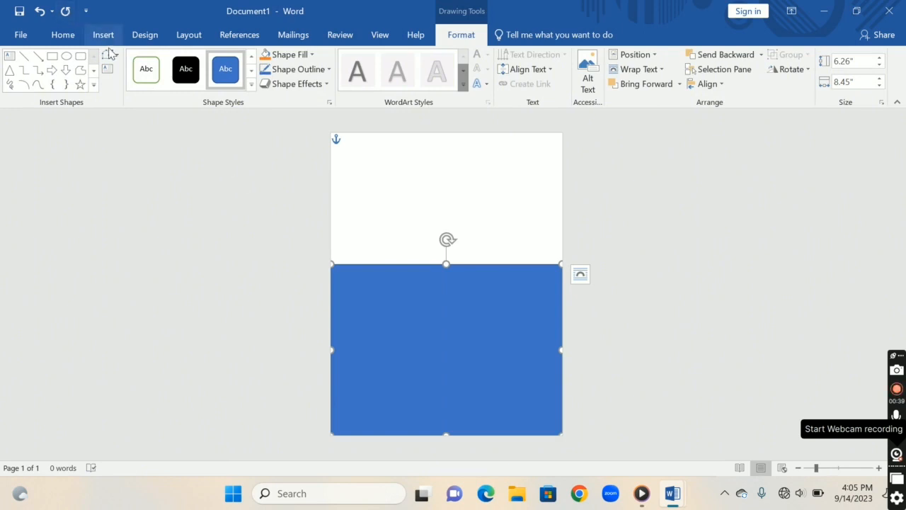
pyautogui.click(278, 54)
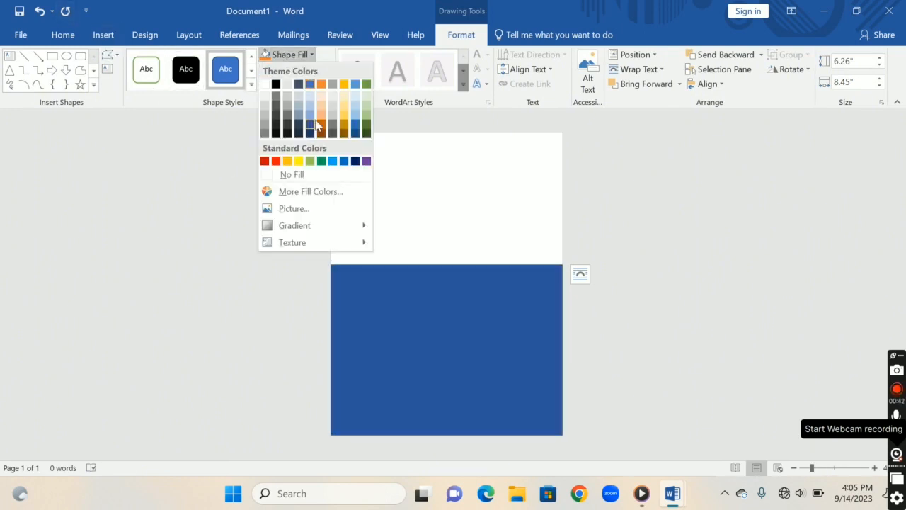
# Edit the light orange rectangle's points so its upper edge bows downward in a shallow, symmetrical curve
pyautogui.moveTo(486, 267); pyautogui.dragTo(486, 286)
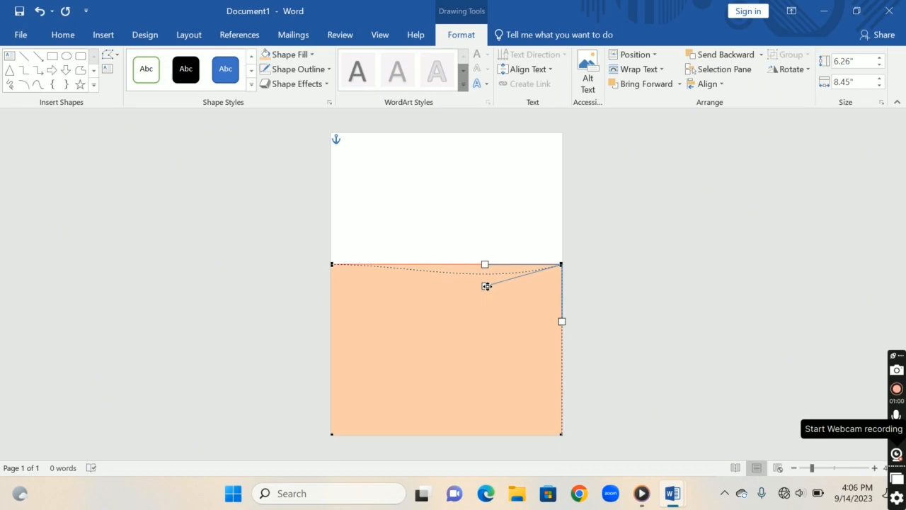
pyautogui.click(332, 266)
pyautogui.moveTo(403, 263); pyautogui.dragTo(405, 281)
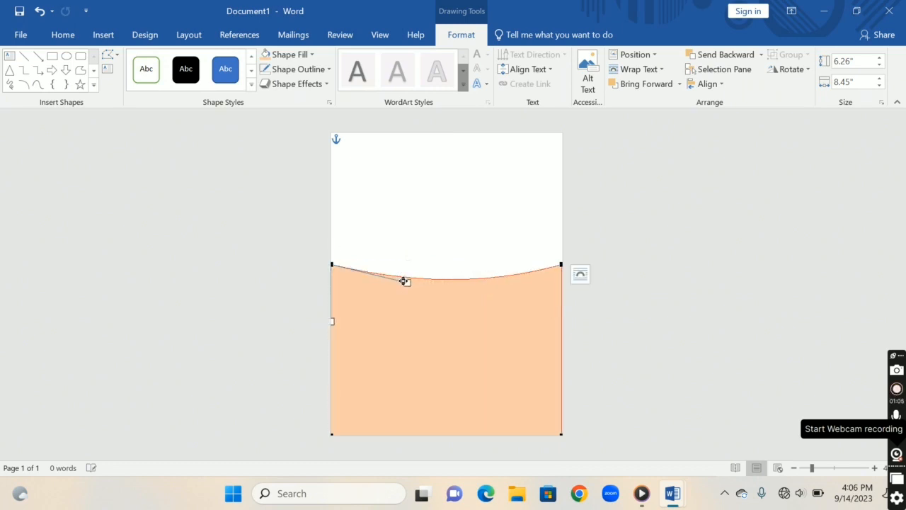
pyautogui.click(595, 400)
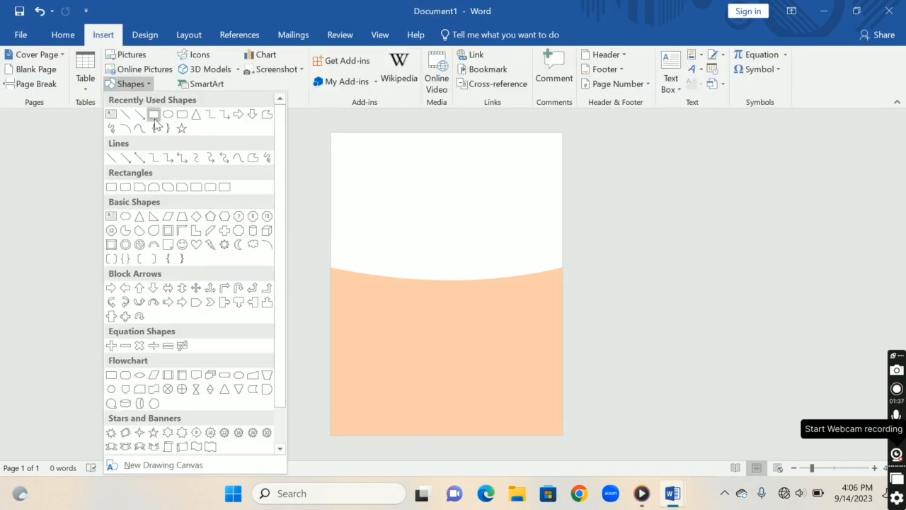
# Draw a rectangle about 6.02" × 8.47" over the page's upper half, behind the curved shape, and fill it with the balloons photo from Downloads
pyautogui.click(154, 116)
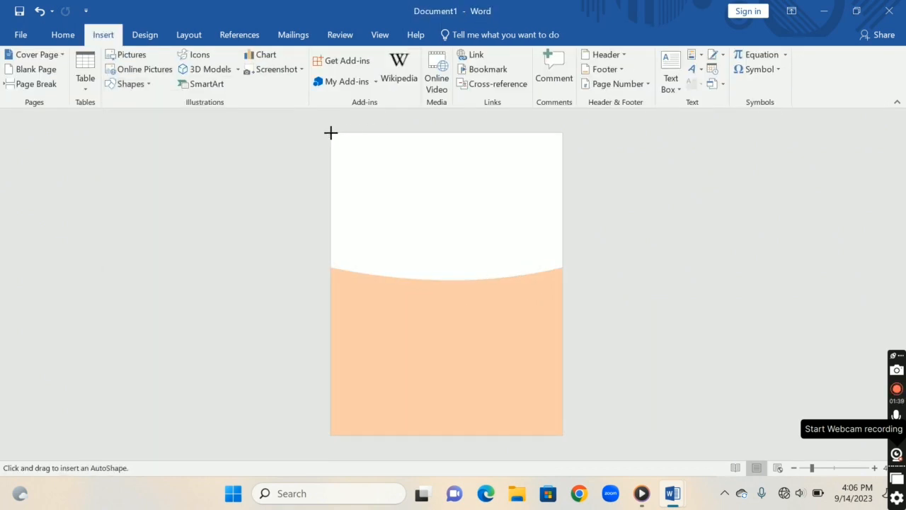
pyautogui.moveTo(331, 132); pyautogui.dragTo(563, 298)
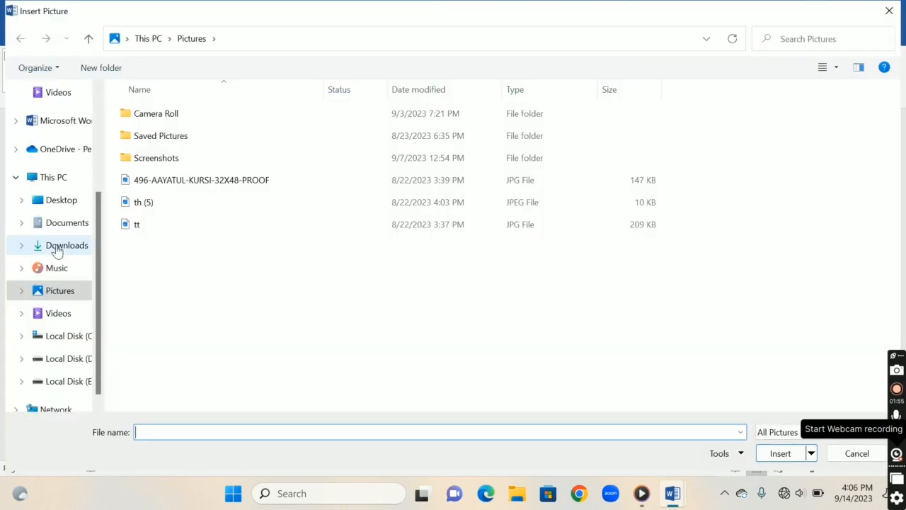
pyautogui.click(60, 245)
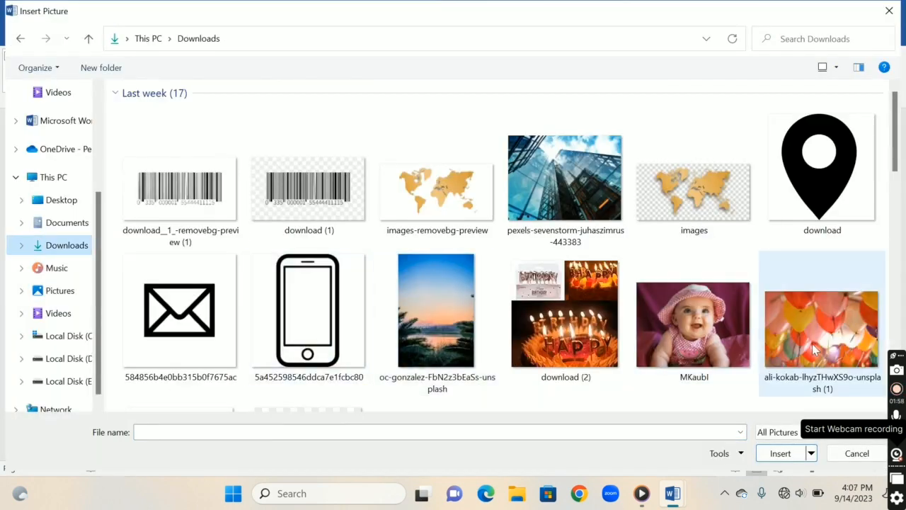
pyautogui.click(813, 343)
pyautogui.click(781, 453)
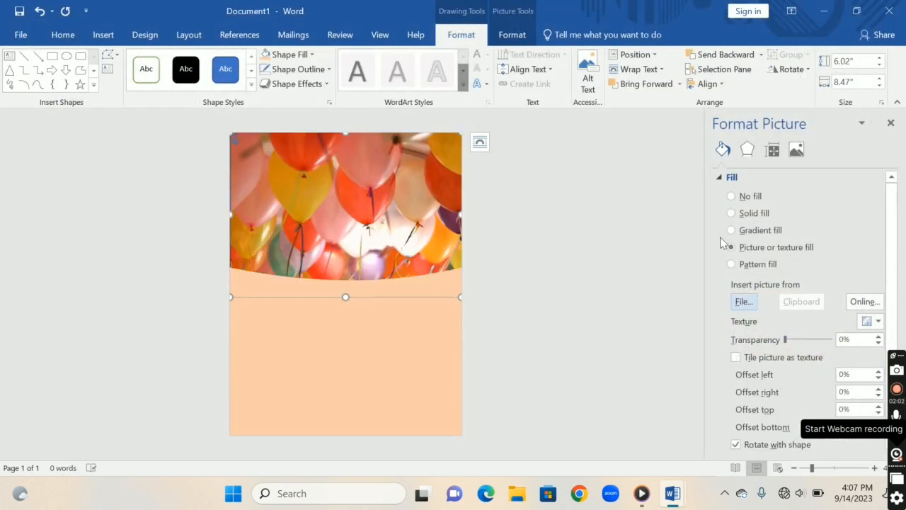
pyautogui.click(891, 124)
# Draw an oval about 4.6" high and 5.03" wide and centre it horizontally across the boundary between photo and light orange shape
pyautogui.click(66, 56)
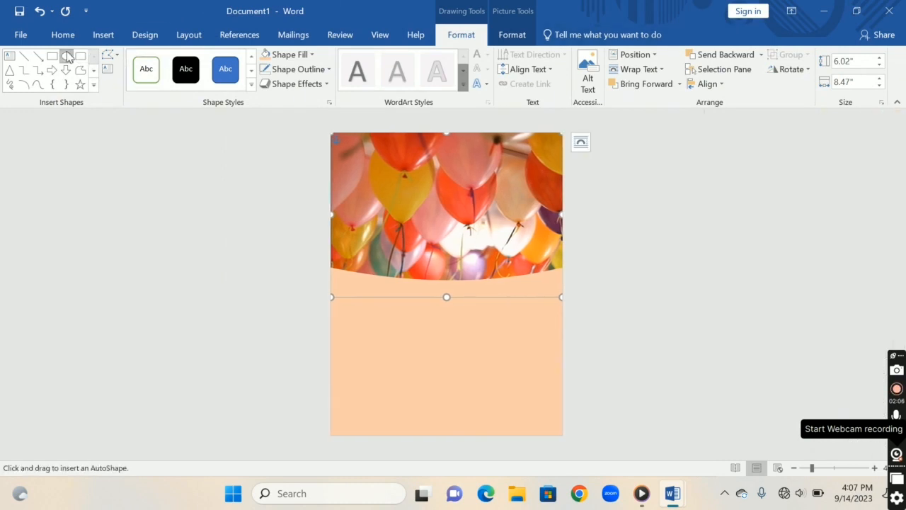
pyautogui.moveTo(392, 203); pyautogui.dragTo(528, 329)
pyautogui.moveTo(461, 259)
pyautogui.mouseDown()
pyautogui.moveTo(436, 239)
pyautogui.moveTo(445, 243)
pyautogui.mouseUp()
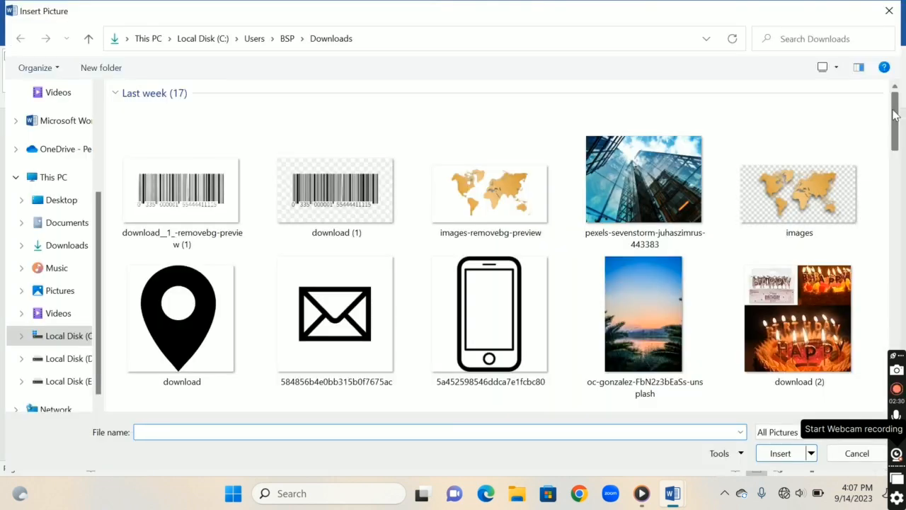
# Fill the oval with the baby picture MKaubI from Downloads
pyautogui.scroll(-6, 743, 107)
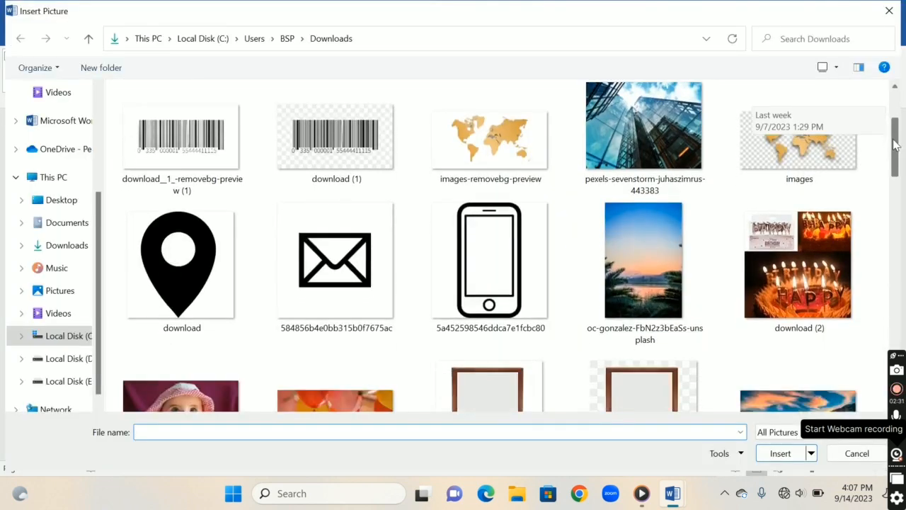
pyautogui.scroll(2, 744, 114)
pyautogui.click(181, 186)
pyautogui.click(781, 461)
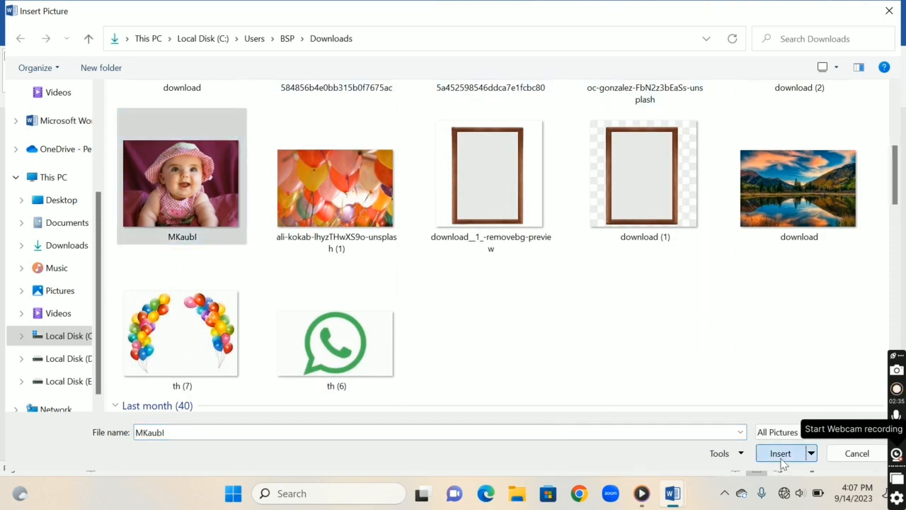
# Widen the baby photo oval to about 5.38" and keep it centred on the page
pyautogui.moveTo(415, 312); pyautogui.dragTo(423, 309)
pyautogui.moveTo(370, 279); pyautogui.dragTo(368, 281)
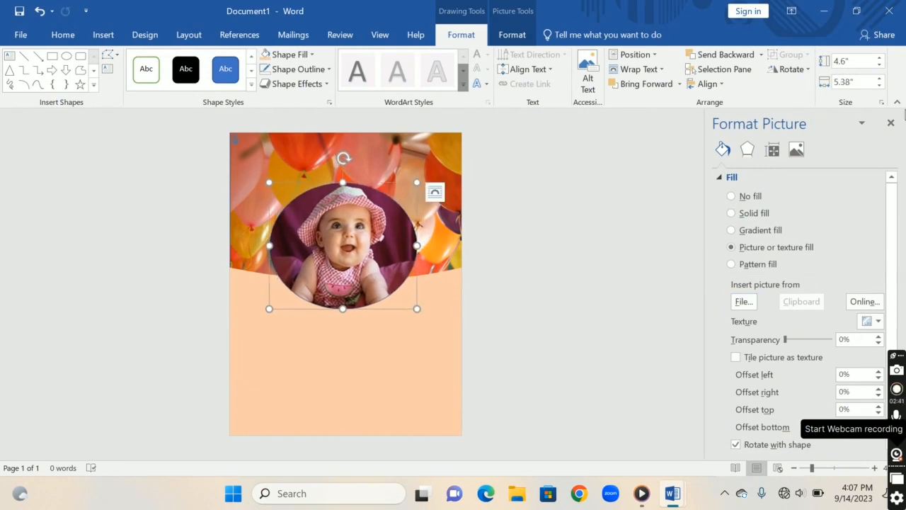
pyautogui.click(891, 123)
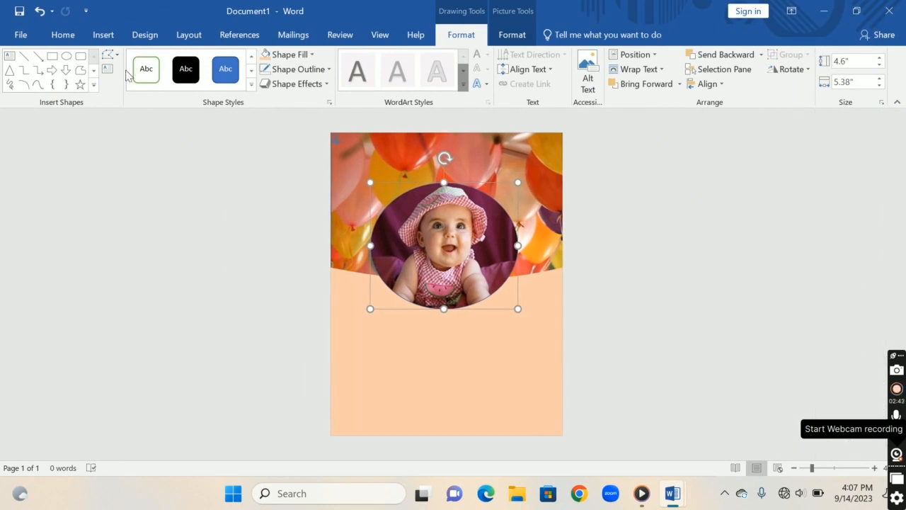
# Draw a ribbon banner about 1.29" high and 7.69" wide across the oval's lower edge and colour it dark blue
pyautogui.click(93, 85)
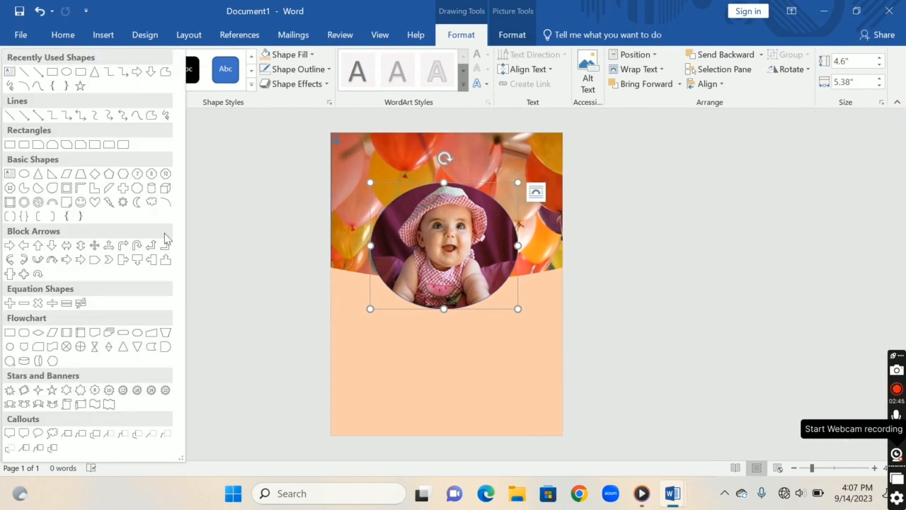
pyautogui.click(23, 405)
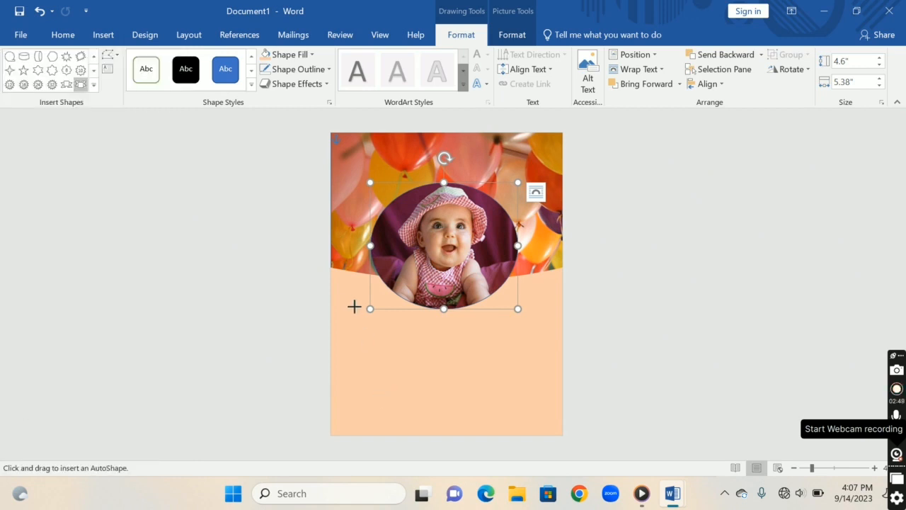
pyautogui.moveTo(346, 277); pyautogui.dragTo(621, 318)
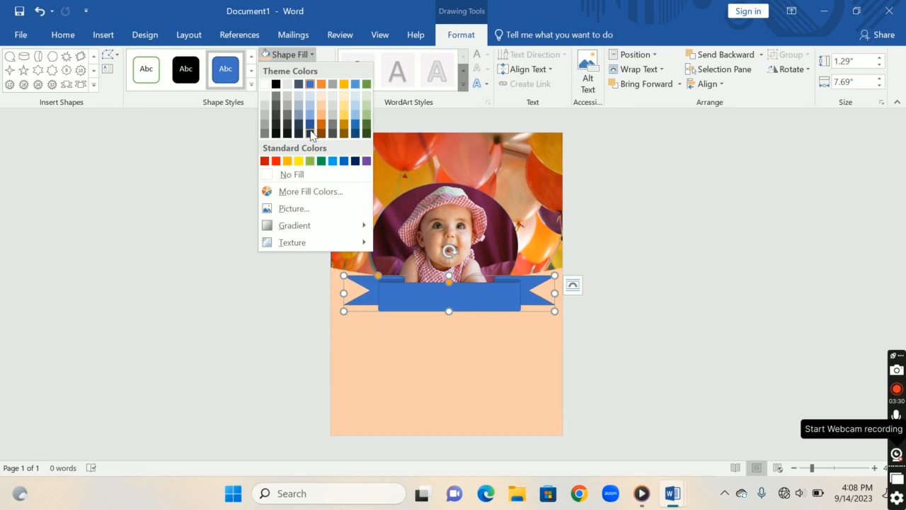
pyautogui.click(307, 137)
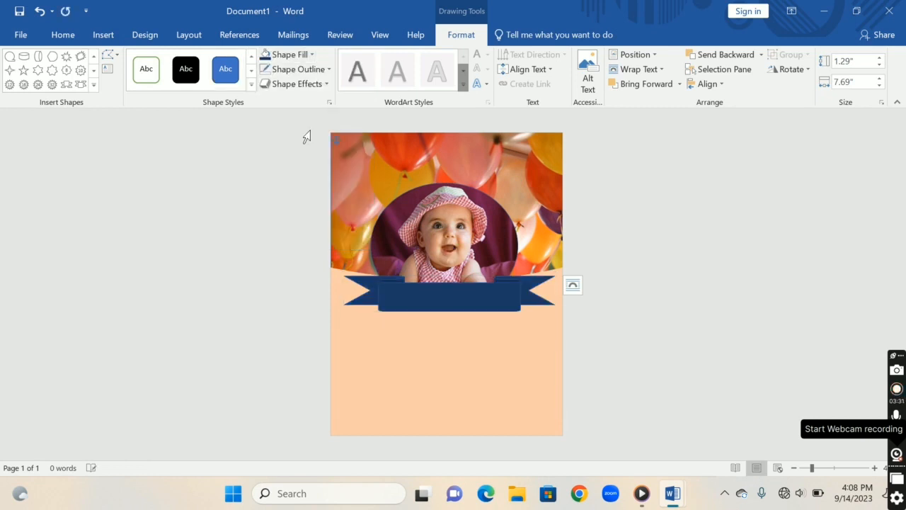
pyautogui.click(310, 131)
# Draw a text box about 1.03" high and 5.02" wide over the ribbon's central panel
pyautogui.click(421, 285)
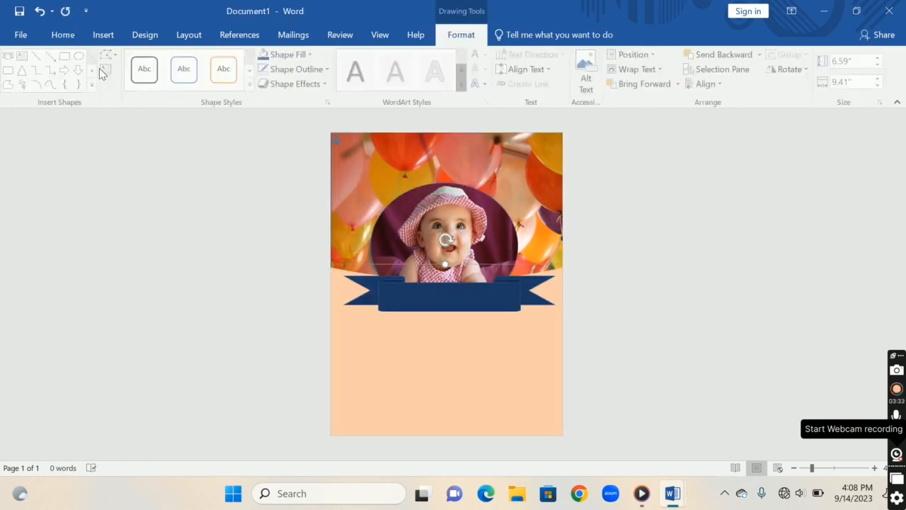
pyautogui.click(108, 70)
pyautogui.moveTo(381, 283); pyautogui.dragTo(519, 311)
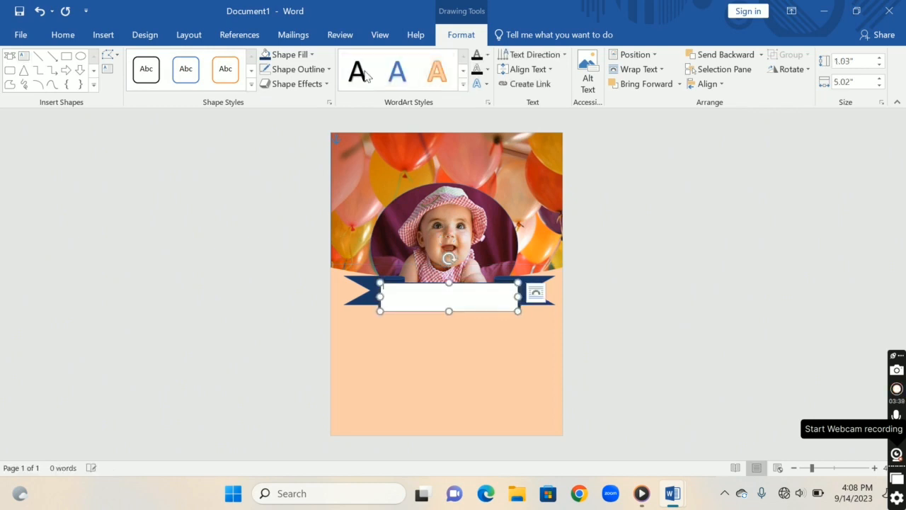
# Remove the outline and the fill from the text box on the ribbon
pyautogui.click(319, 68)
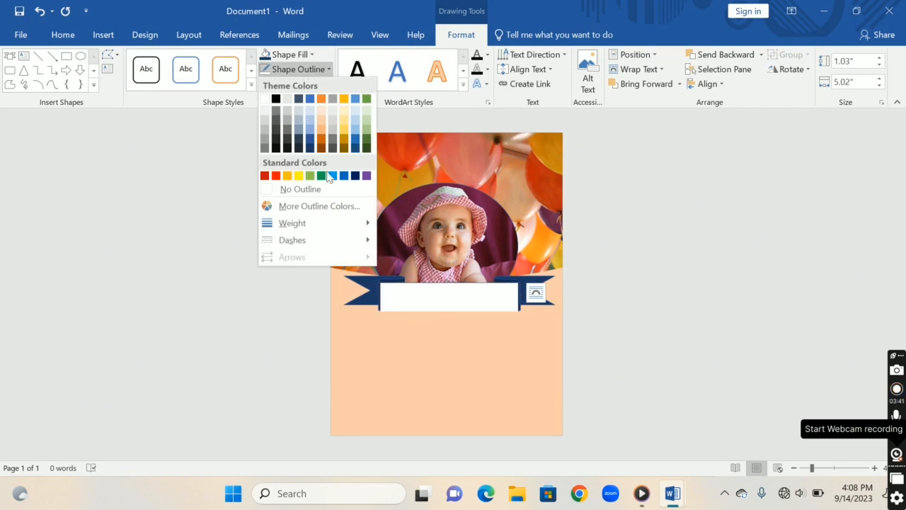
pyautogui.click(315, 188)
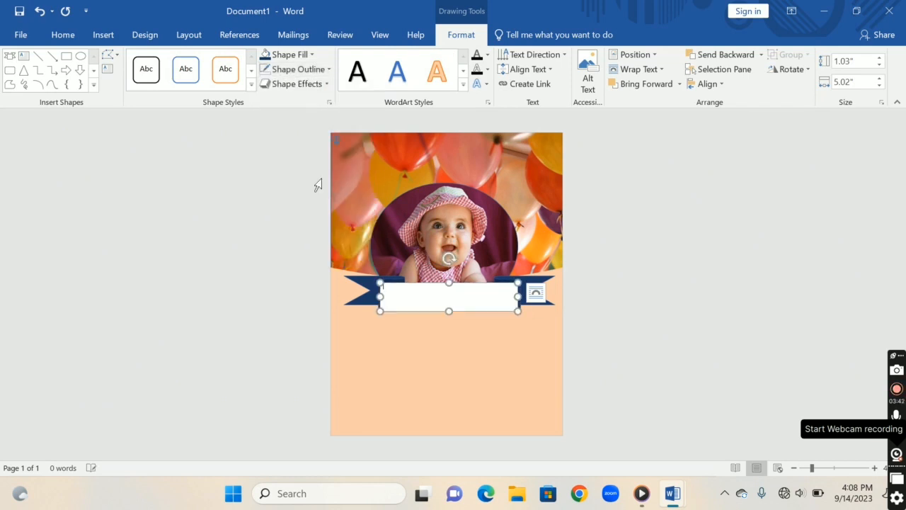
pyautogui.click(309, 55)
pyautogui.click(316, 177)
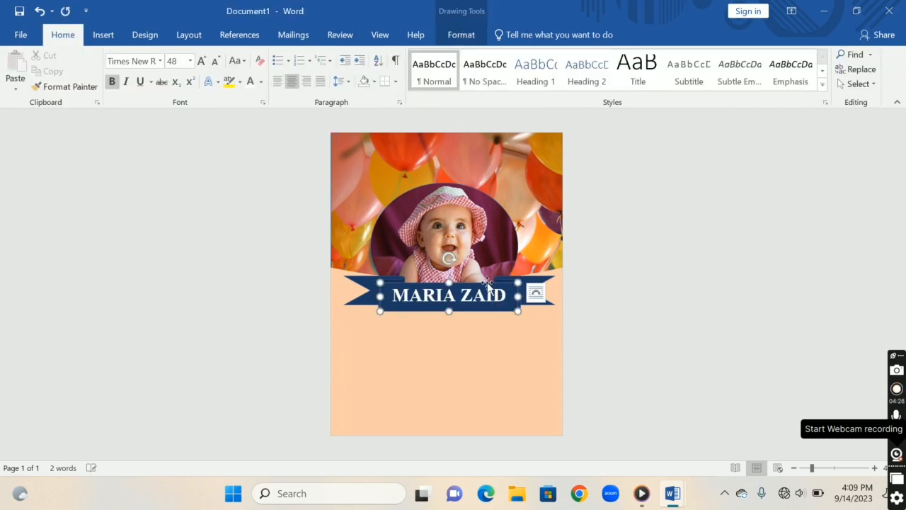
# Duplicate the name text box and move the copy to the upper edge of the page, above the baby photo
pyautogui.click(487, 284)
pyautogui.hotkey('ctrl', 'd')
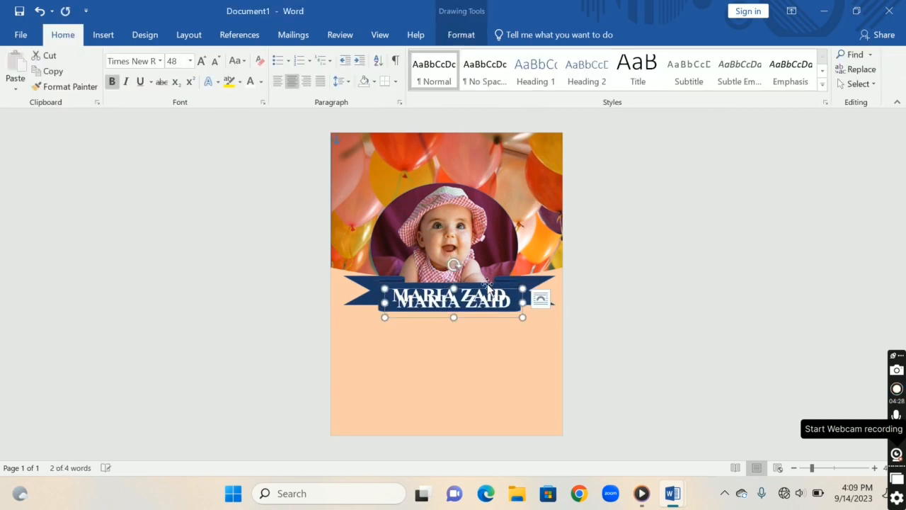
pyautogui.moveTo(488, 291); pyautogui.dragTo(481, 135)
# Replace the copied name above the photo with the text "TURNING INTO"
pyautogui.click(499, 146)
pyautogui.press('BackSpace')
pyautogui.press('BackSpace')
pyautogui.press('BackSpace')
pyautogui.press('BackSpace')
pyautogui.press('BackSpace')
pyautogui.press('BackSpace')
pyautogui.press('BackSpace')
pyautogui.press('BackSpace')
pyautogui.press('BackSpace')
pyautogui.press('BackSpace')
pyautogui.write('turninf')
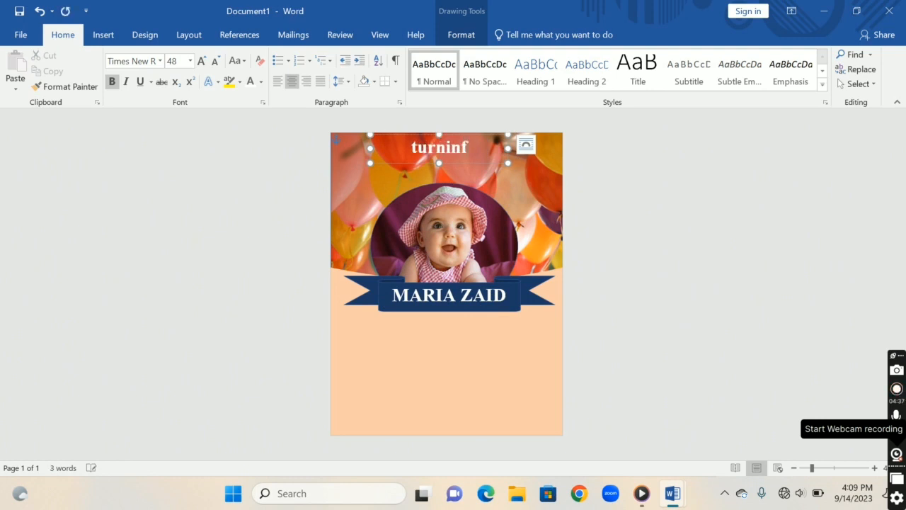
pyautogui.press('BackSpace')
pyautogui.write('g into')
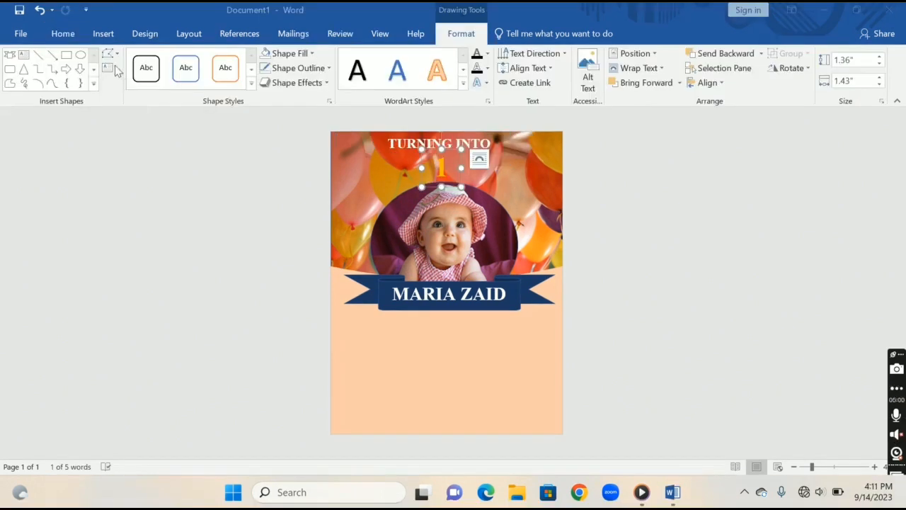
# Draw a horizontal line about 7.88" long below the ribbon and give it a white 6 pt outline
pyautogui.click(39, 56)
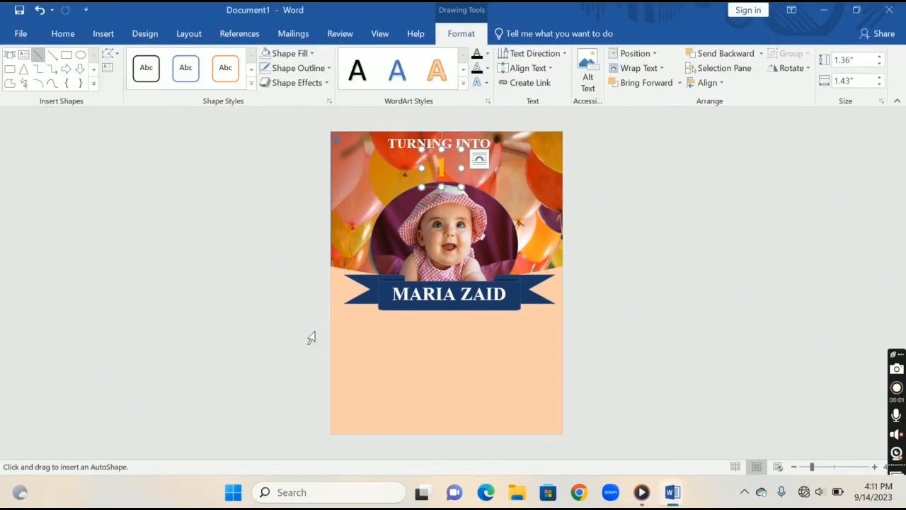
pyautogui.moveTo(339, 340)
pyautogui.mouseDown()
pyautogui.moveTo(411, 349)
pyautogui.moveTo(555, 339)
pyautogui.mouseUp()
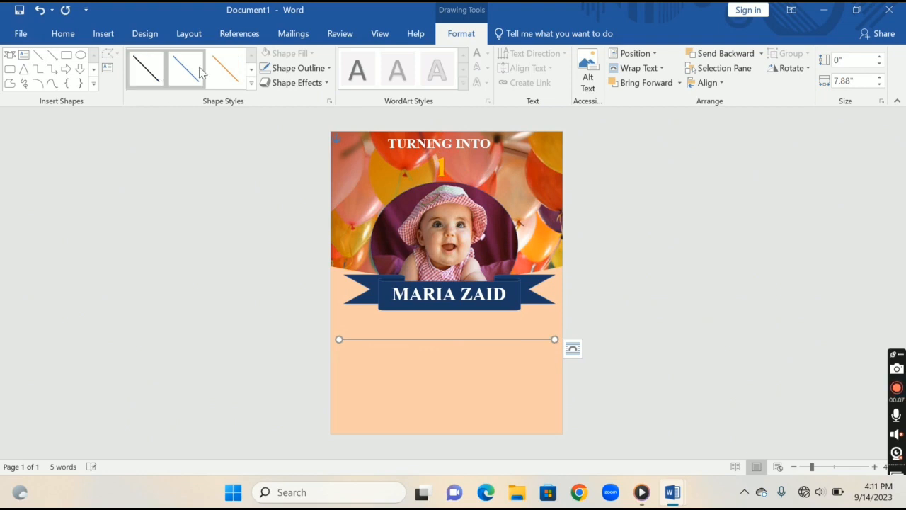
pyautogui.click(290, 71)
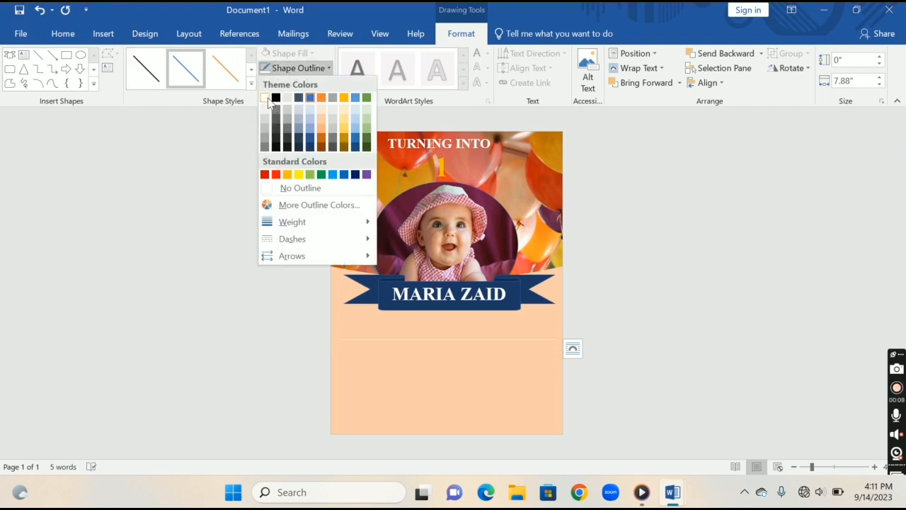
pyautogui.click(266, 99)
pyautogui.click(291, 71)
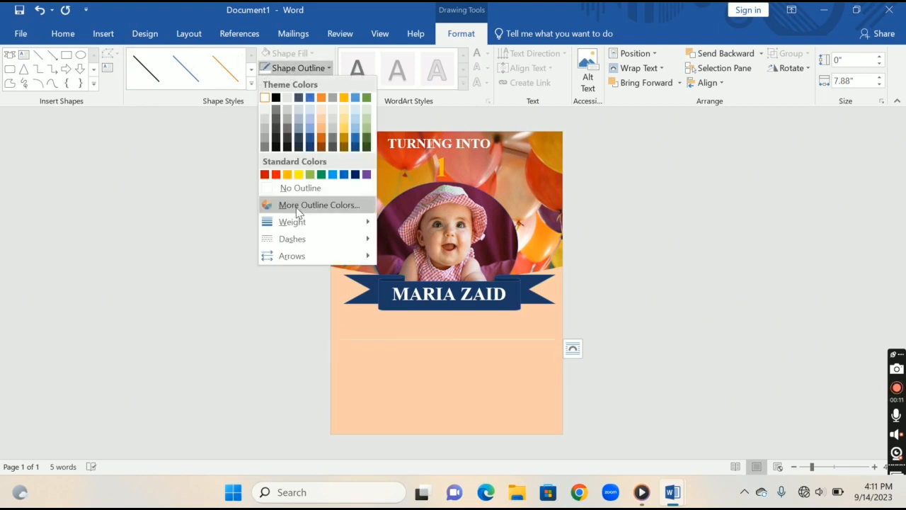
pyautogui.moveTo(303, 222)
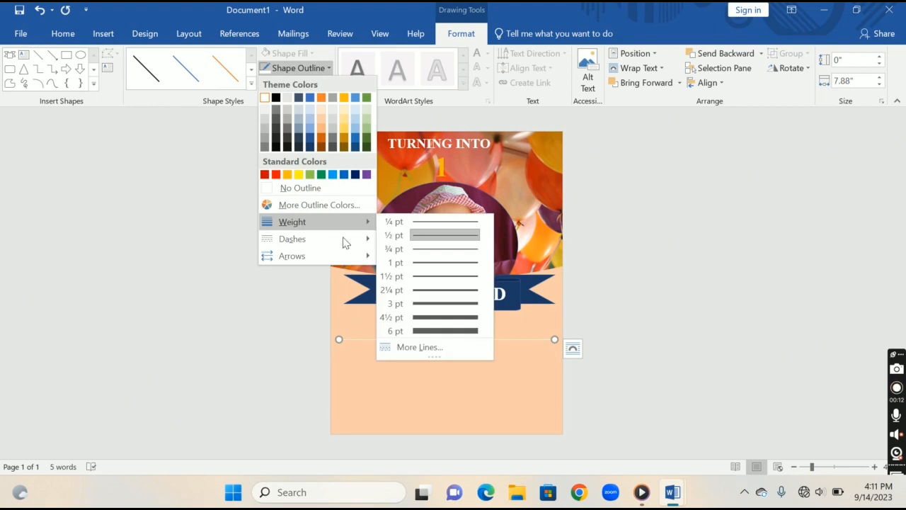
pyautogui.click(449, 331)
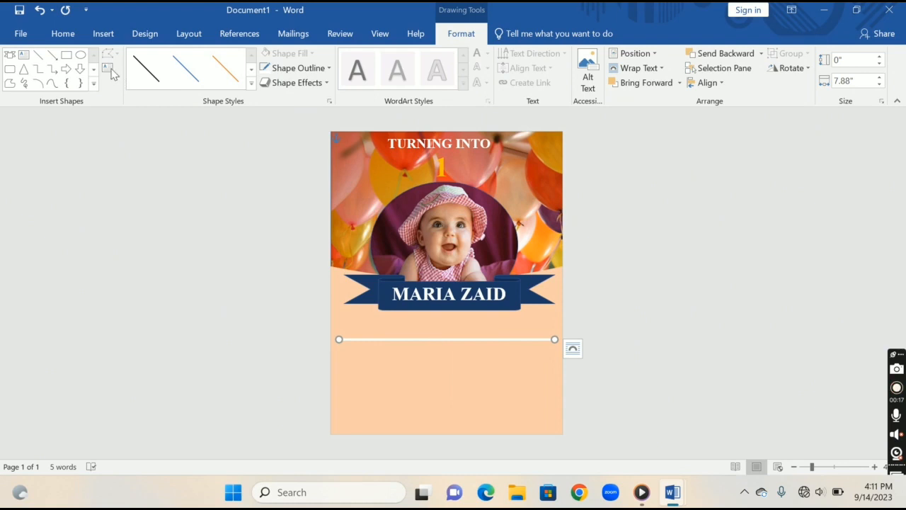
# Draw a vertical line about 2.52" long down from the horizontal line, left of centre, and colour it white
pyautogui.click(38, 54)
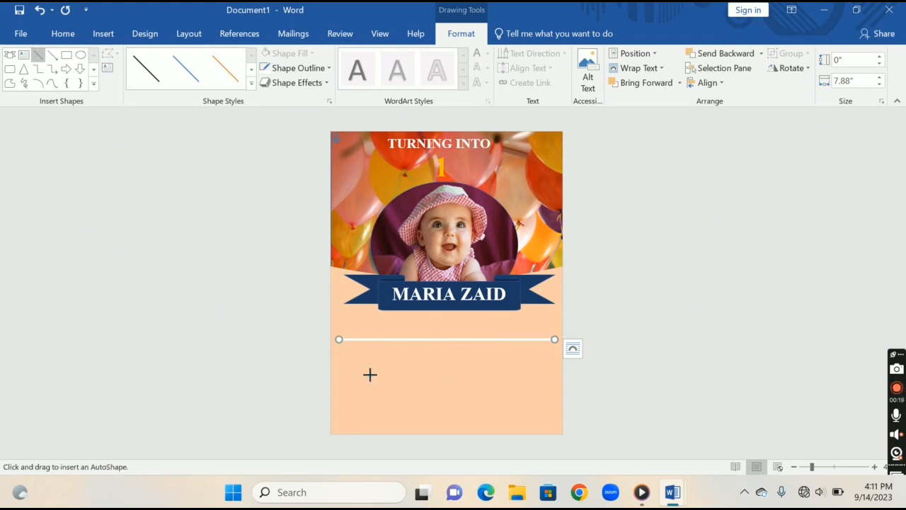
pyautogui.moveTo(401, 338); pyautogui.dragTo(401, 378)
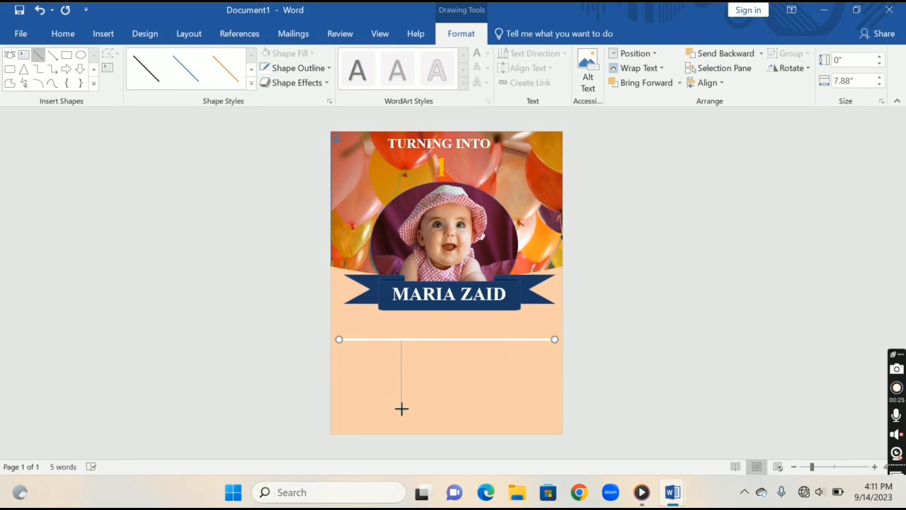
pyautogui.moveTo(400, 408); pyautogui.dragTo(401, 408)
pyautogui.click(273, 71)
pyautogui.click(267, 95)
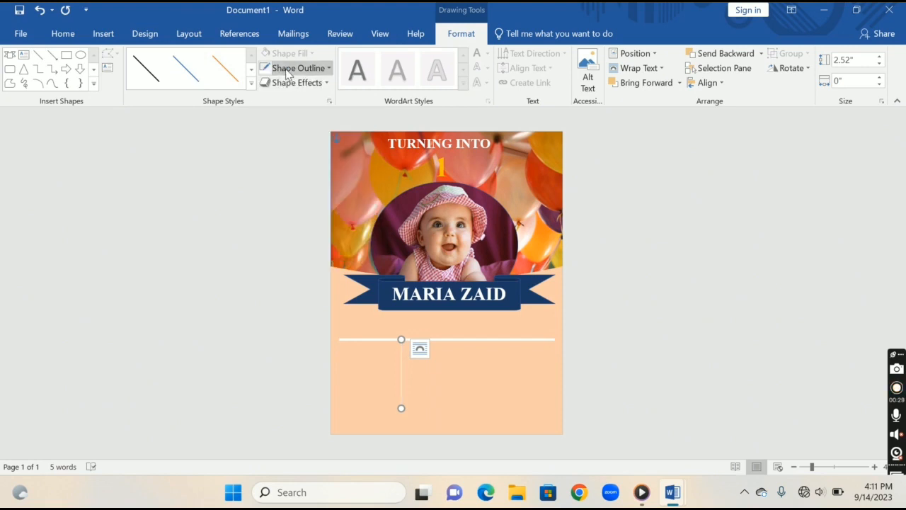
# Set the weight of the white vertical line to 4½ pt
pyautogui.click(288, 73)
pyautogui.moveTo(338, 239)
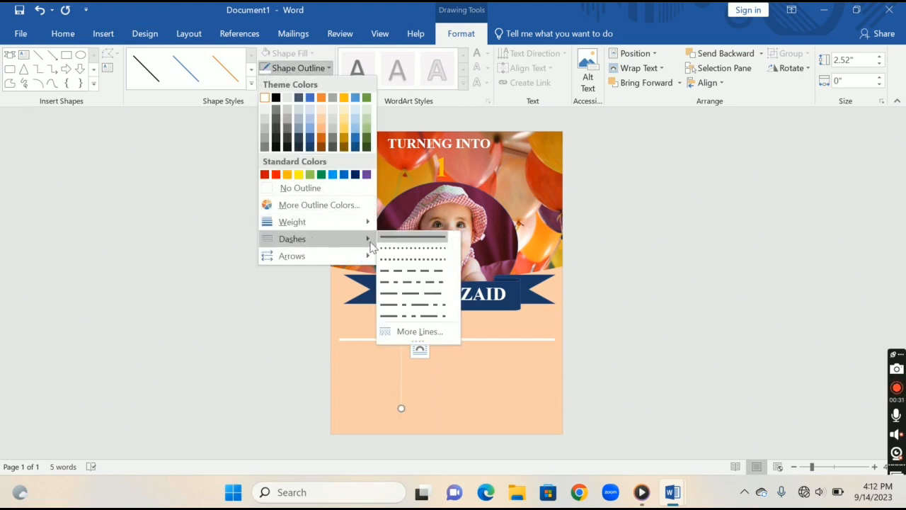
pyautogui.moveTo(358, 222)
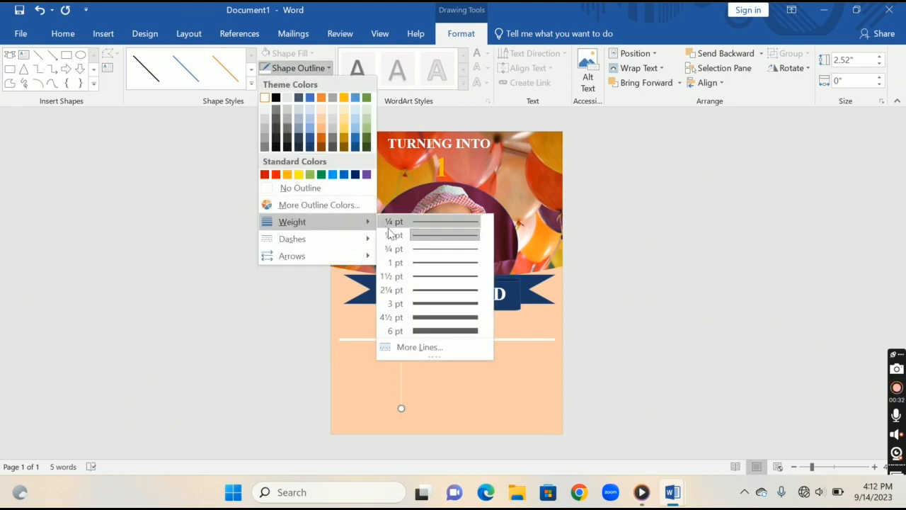
pyautogui.click(429, 318)
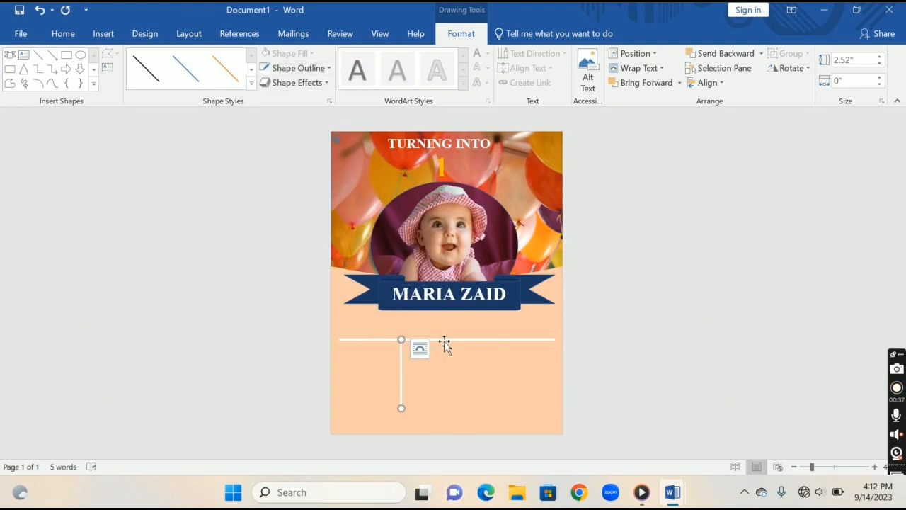
# Set the weight of the white horizontal line below the ribbon to 4½ pt
pyautogui.click(444, 344)
pyautogui.click(444, 339)
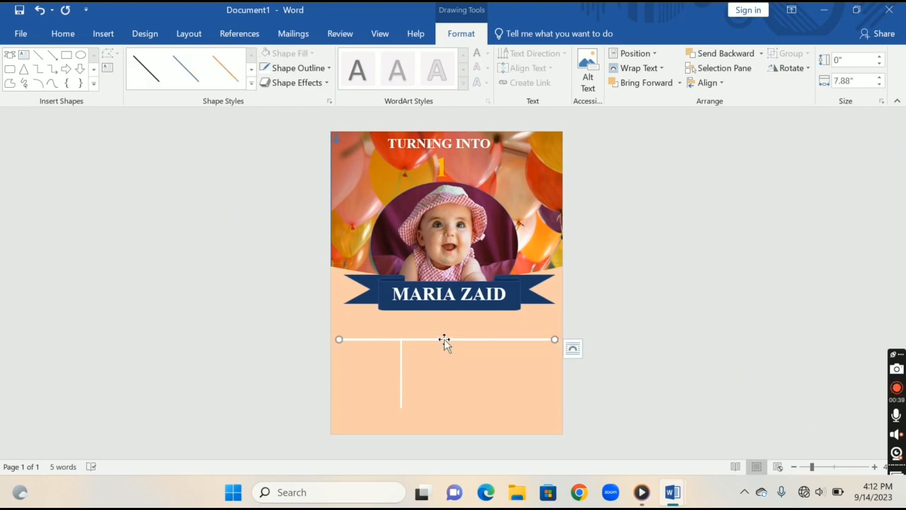
pyautogui.click(311, 69)
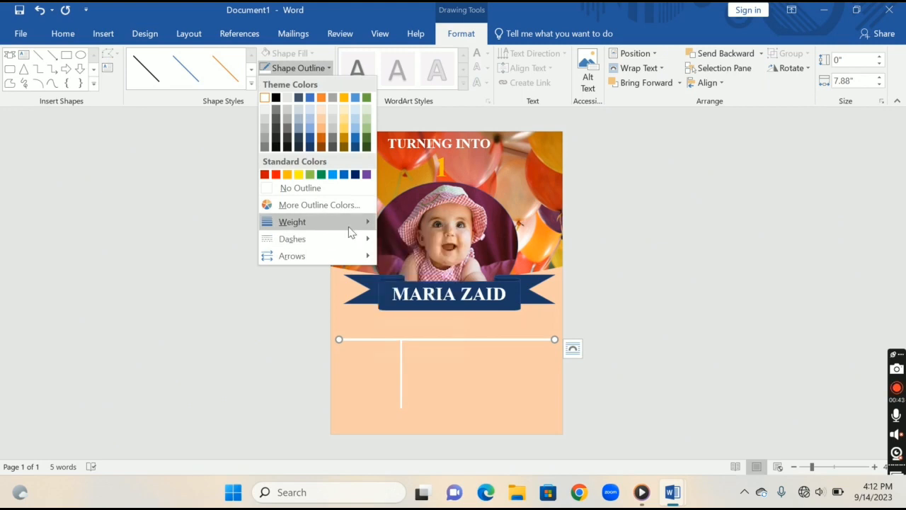
pyautogui.moveTo(348, 225)
pyautogui.click(440, 316)
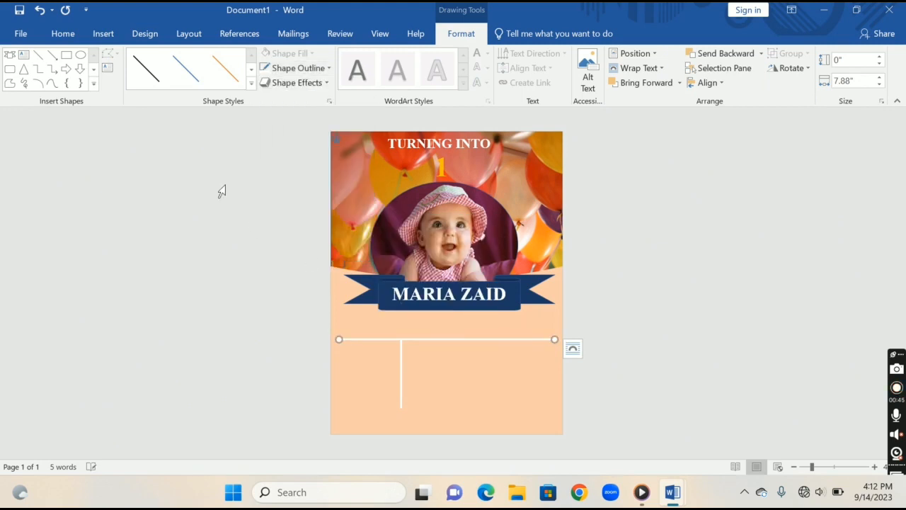
# Draw the remaining white horizontal dividers, one right of the vertical line's middle and one across its lower end
pyautogui.click(38, 56)
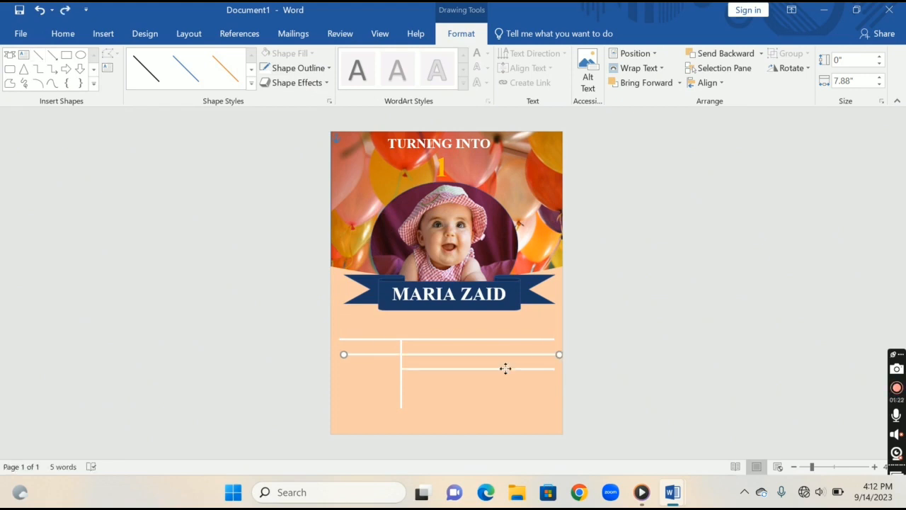
pyautogui.moveTo(506, 368); pyautogui.dragTo(504, 408)
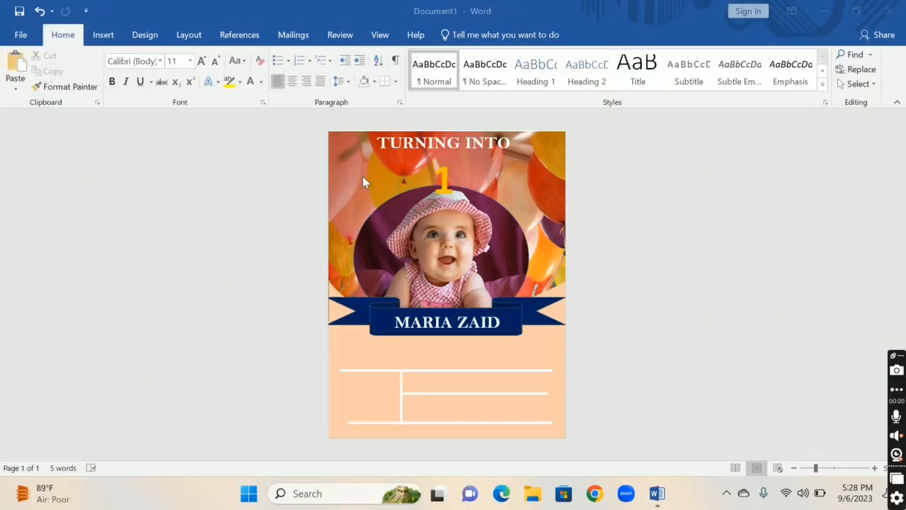
# Draw a text box about 5.78" wide and 0.82" high between the ribbon and upper divider, and enter "BIRTHDAY PARTY"
pyautogui.click(92, 40)
pyautogui.click(127, 84)
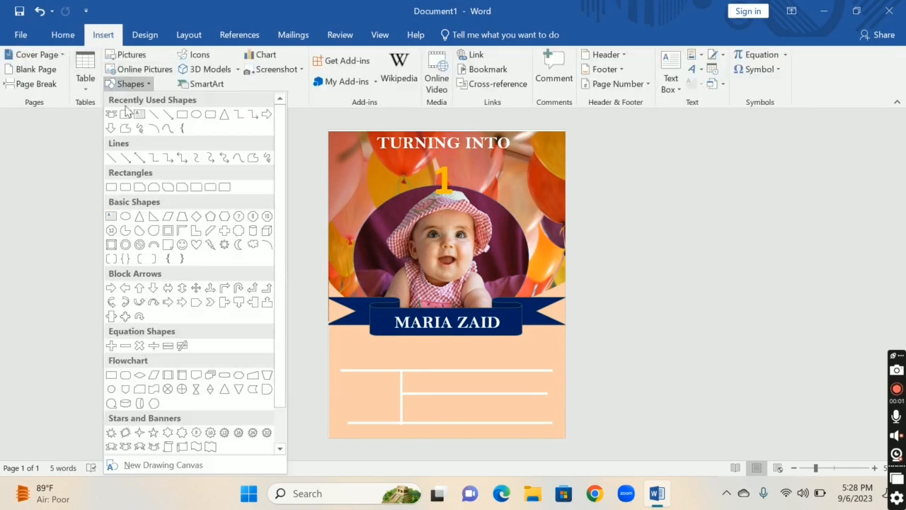
pyautogui.click(140, 114)
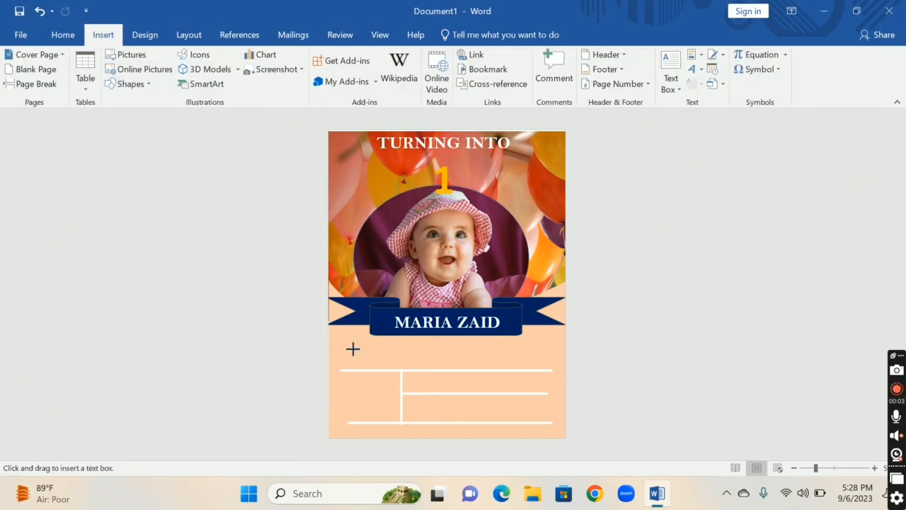
pyautogui.moveTo(347, 340)
pyautogui.mouseDown()
pyautogui.moveTo(412, 359)
pyautogui.moveTo(536, 375)
pyautogui.moveTo(544, 368)
pyautogui.mouseUp()
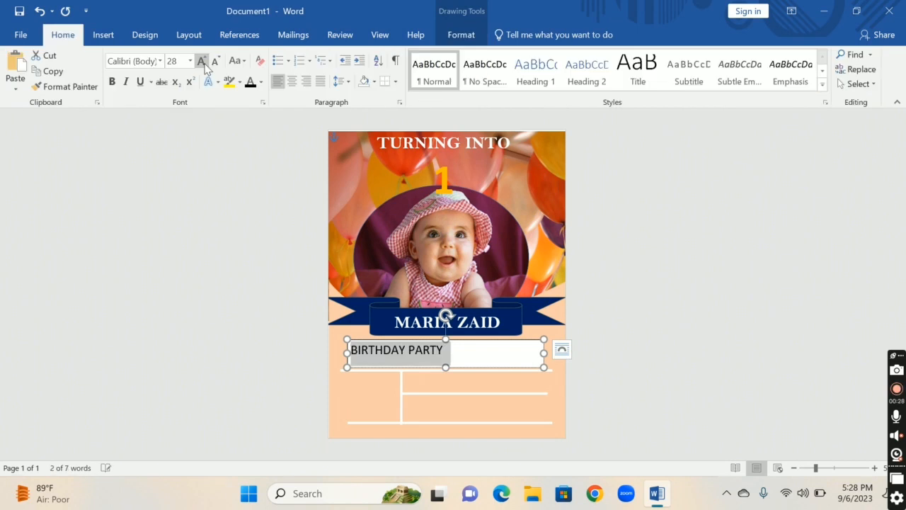
# Format "BIRTHDAY PARTY" as bold, centred, black 36 pt Constantia and place its box, without fill or outline, just above the upper divider
pyautogui.click(199, 60)
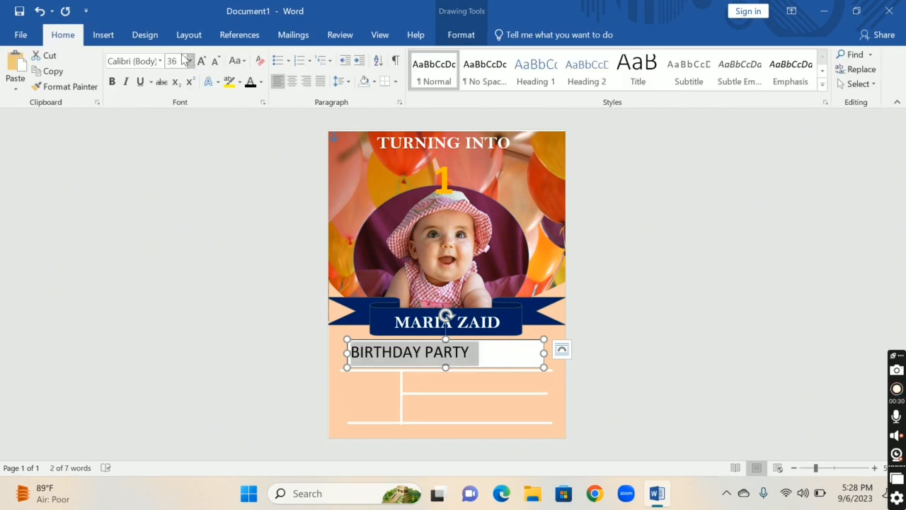
pyautogui.click(160, 61)
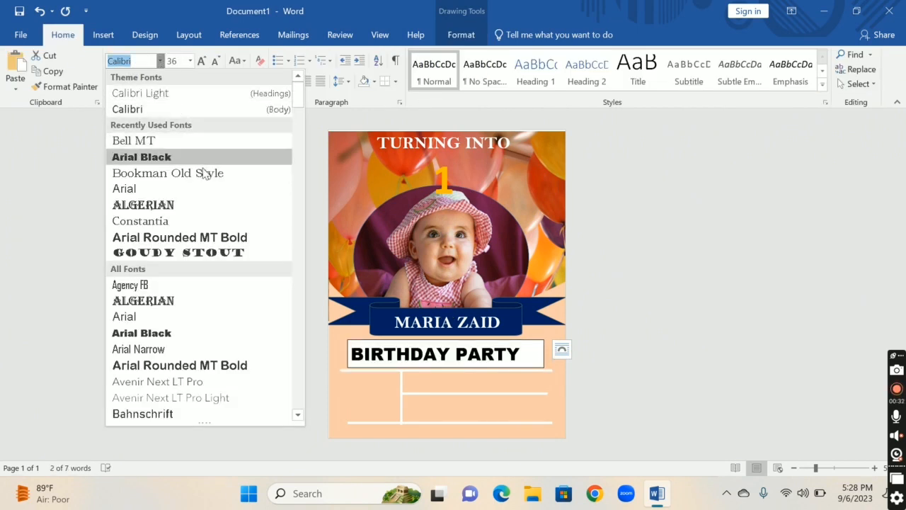
pyautogui.click(210, 224)
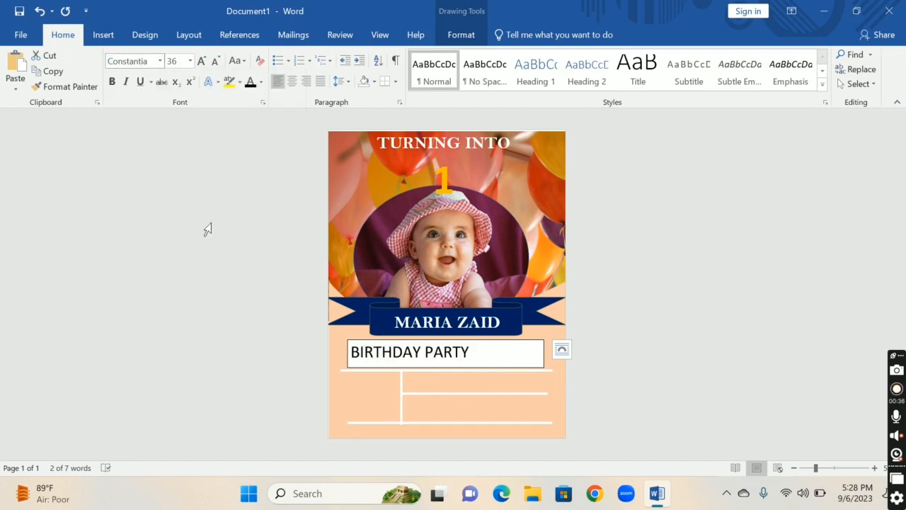
pyautogui.click(261, 81)
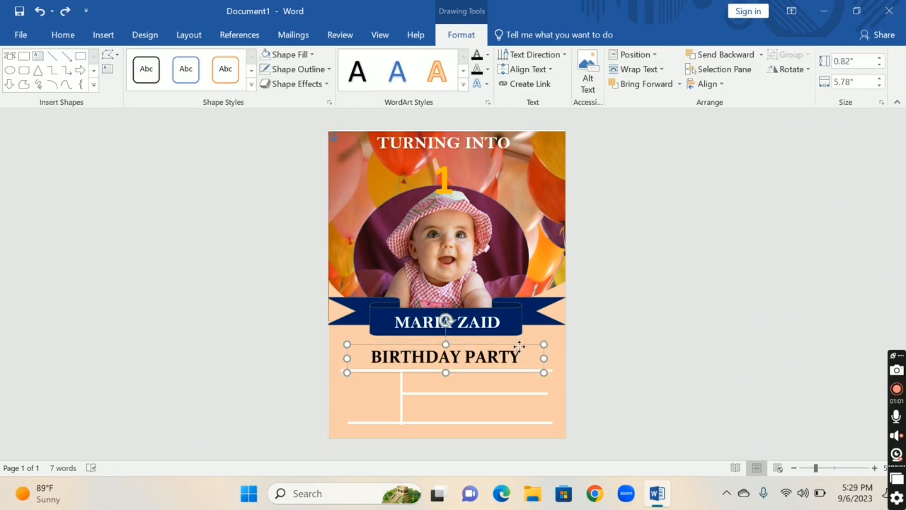
pyautogui.moveTo(519, 347); pyautogui.dragTo(519, 349)
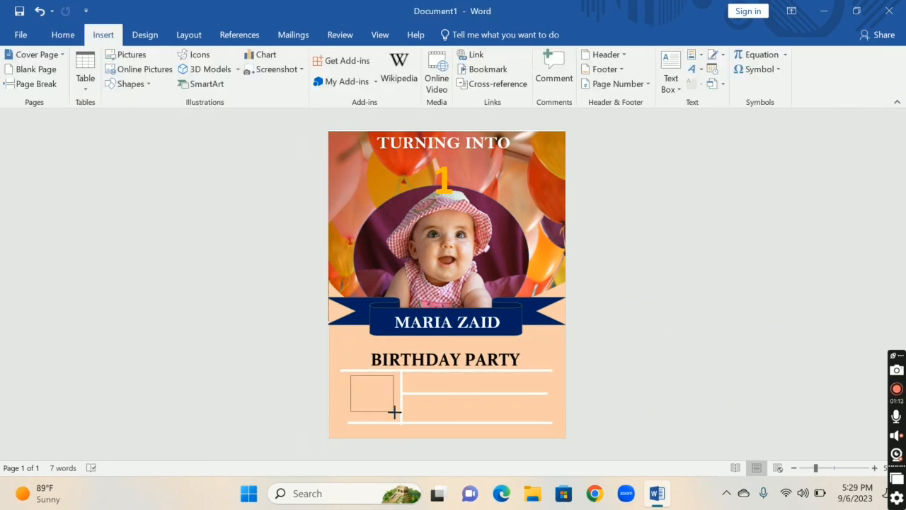
# Add a 1.33" by 1.19" text box left of the vertical line reading "JUNE 03", with formatting copied from "BIRTHDAY PARTY" and no fill or outline
pyautogui.moveTo(394, 411); pyautogui.dragTo(397, 416)
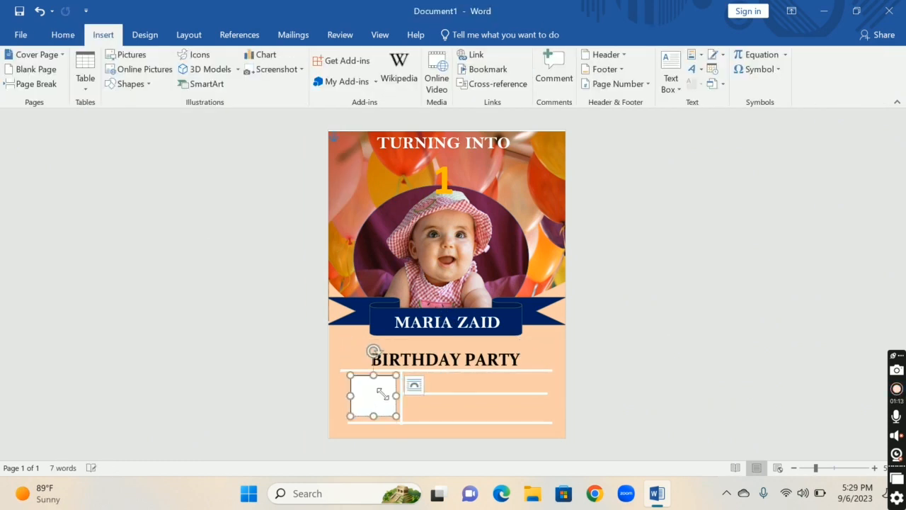
pyautogui.click(70, 86)
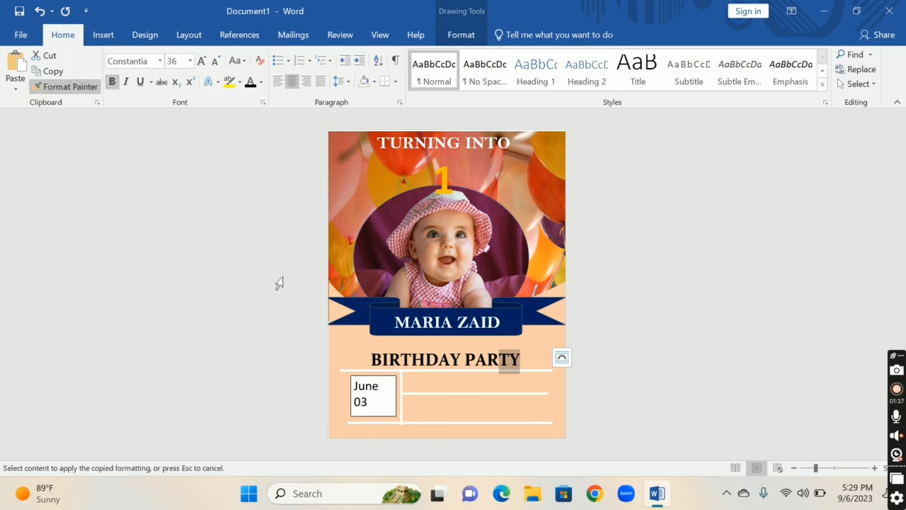
pyautogui.moveTo(368, 405); pyautogui.dragTo(340, 372)
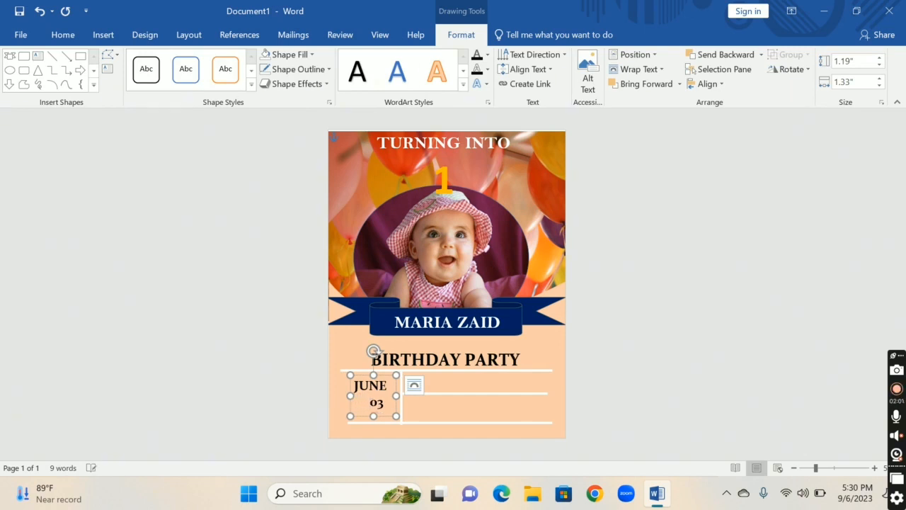
# Add text boxes right of the vertical line, with the venue address above the middle divider and "04:00 P.M." below it
pyautogui.click(553, 422)
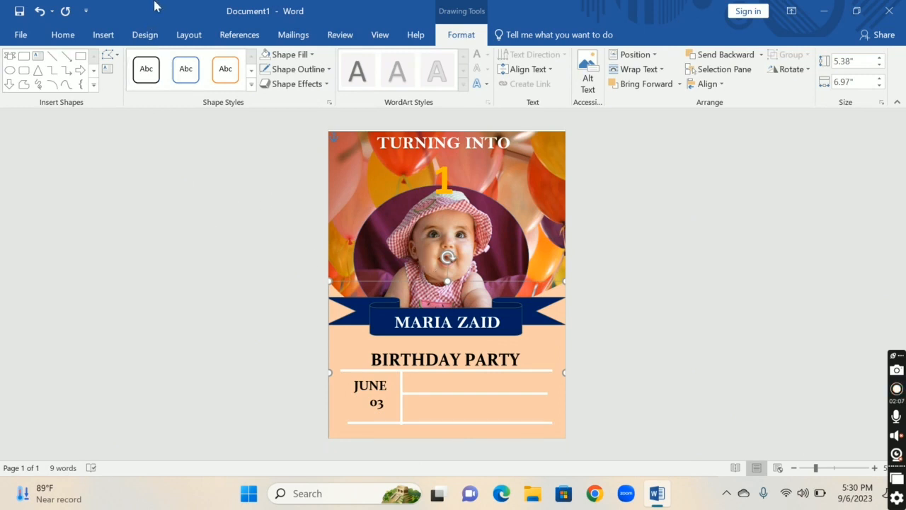
pyautogui.click(100, 39)
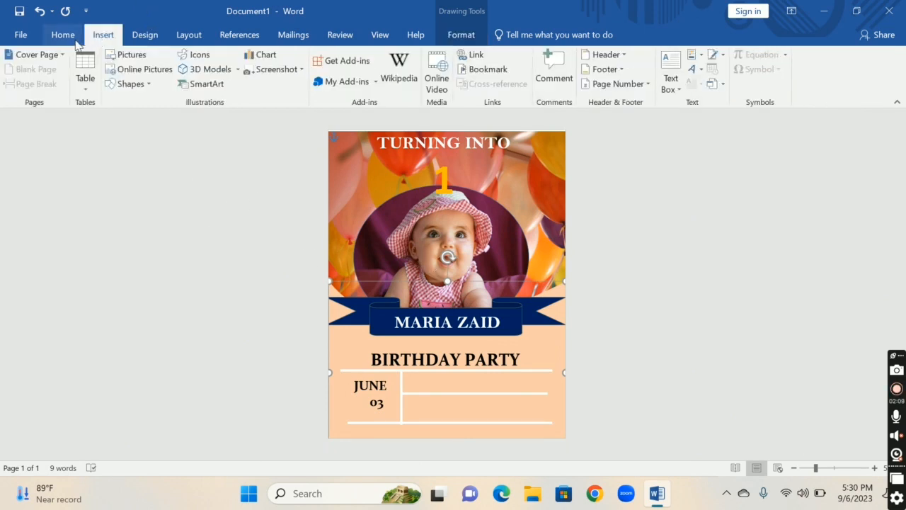
pyautogui.click(141, 84)
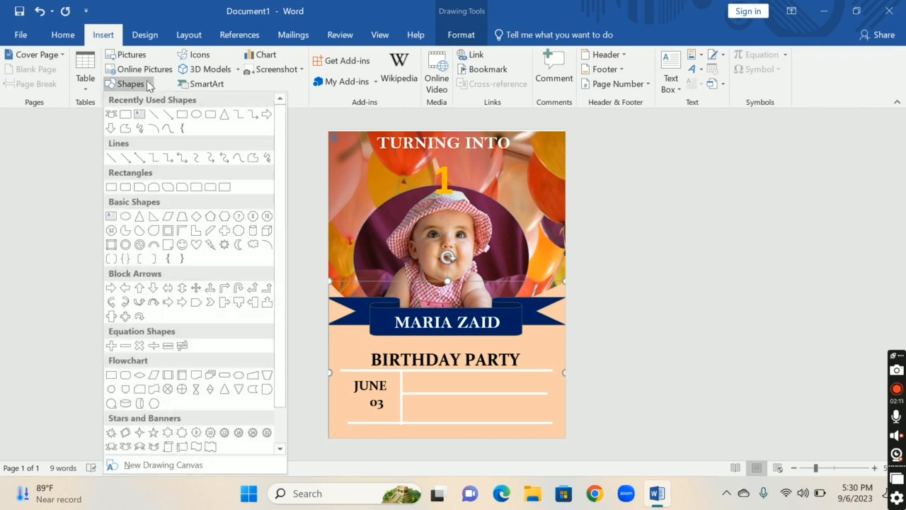
pyautogui.click(139, 115)
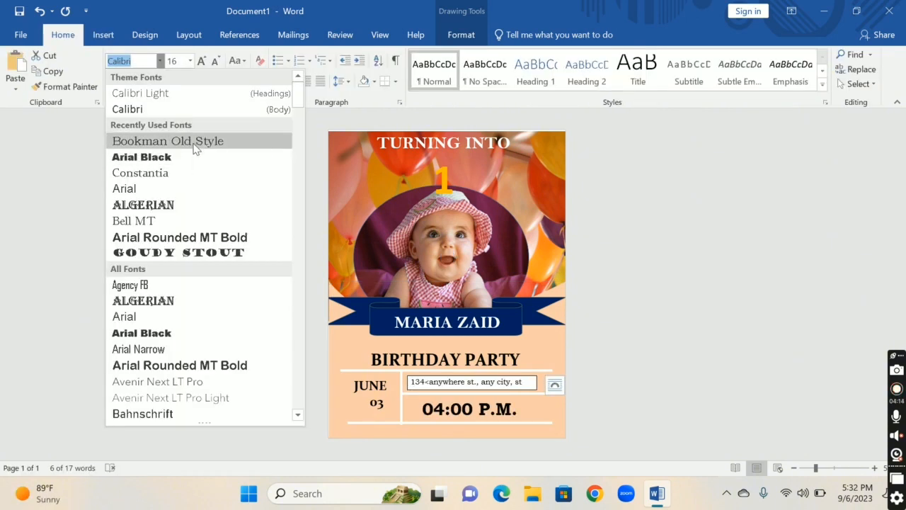
pyautogui.click(195, 144)
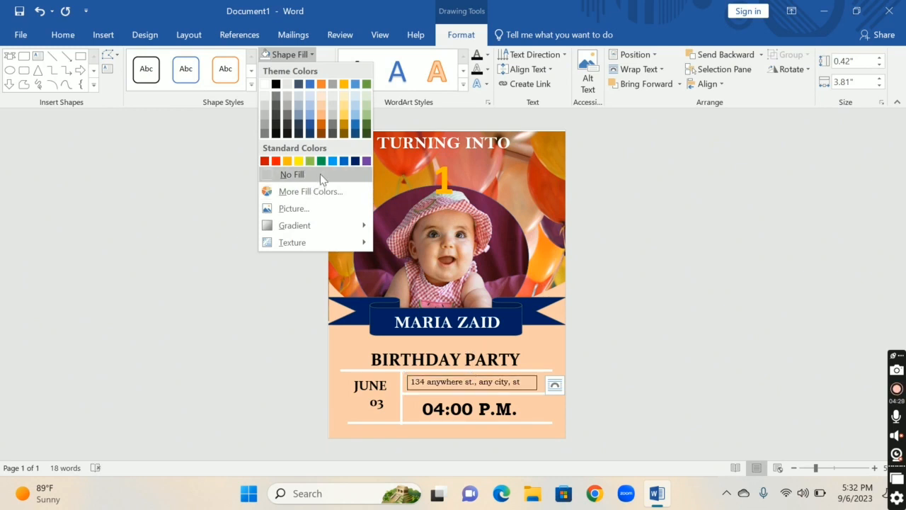
# Remove the fill and outline from the venue address text box
pyautogui.click(318, 174)
pyautogui.click(313, 68)
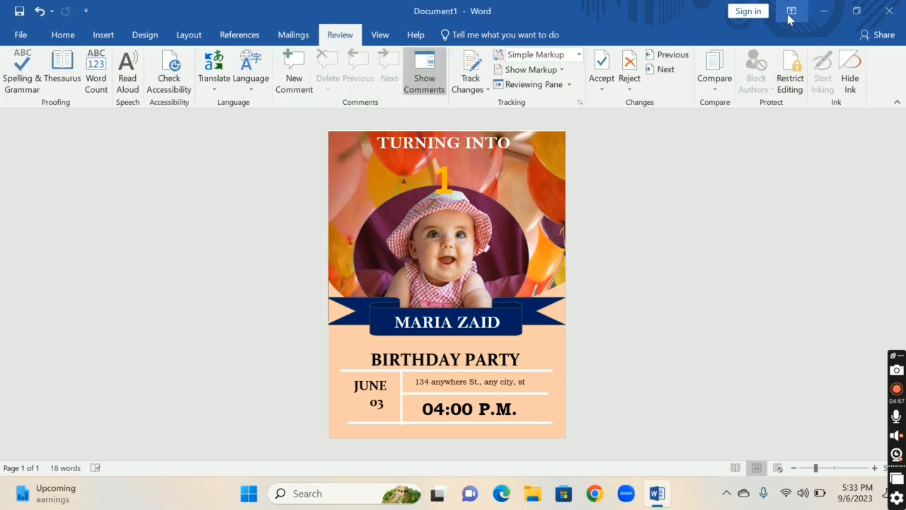
# Auto-hide the ribbon to view the finished flyer on an uncluttered screen
pyautogui.click(791, 12)
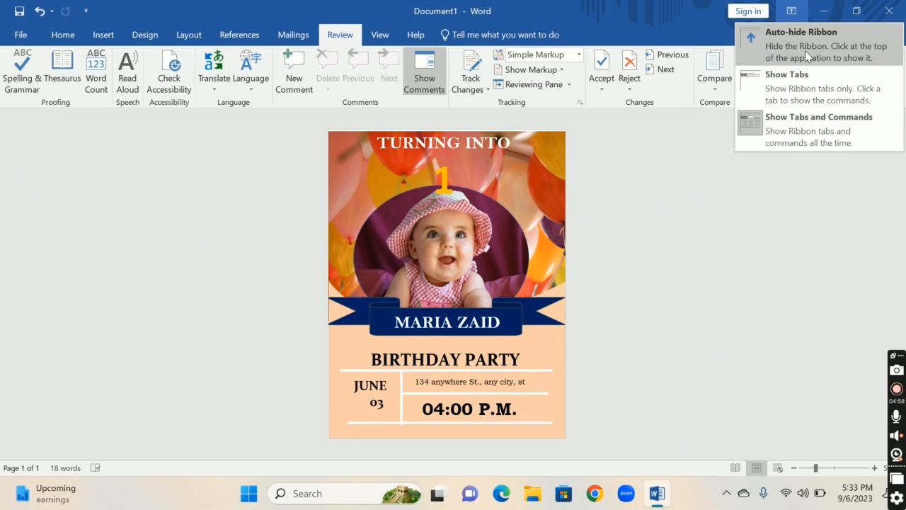
pyautogui.click(805, 50)
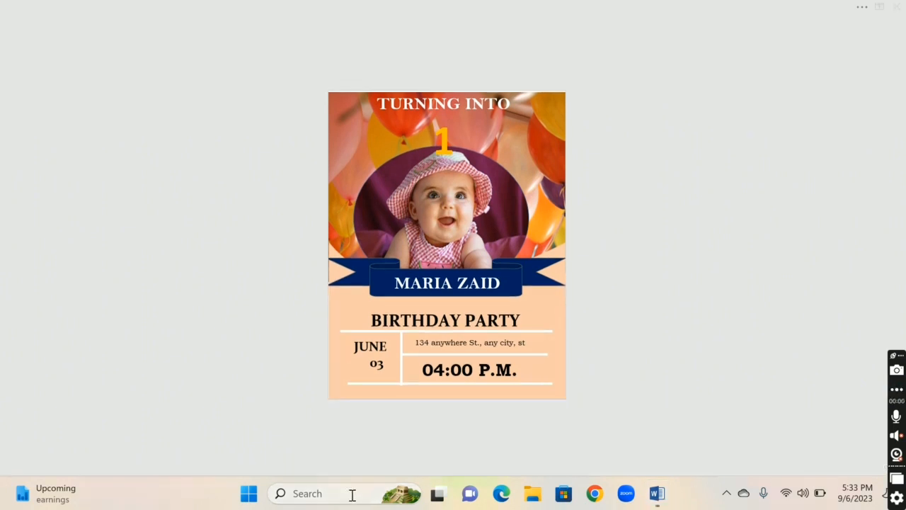